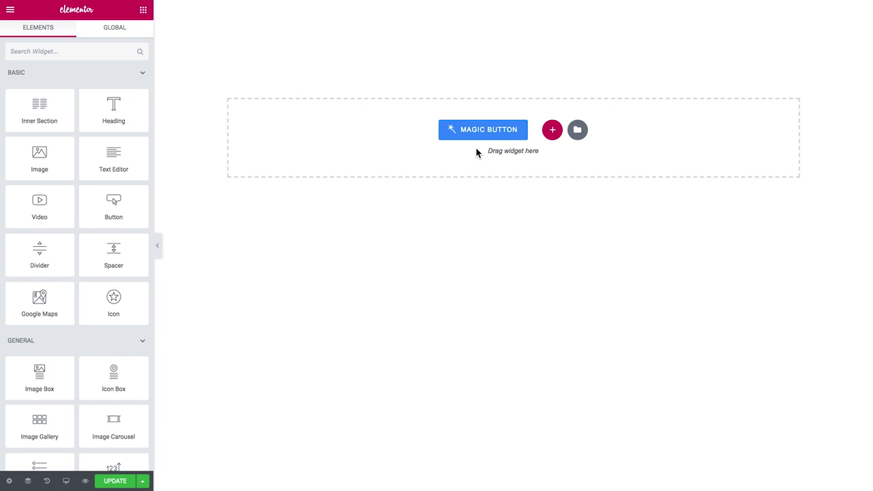
left_click(480, 135)
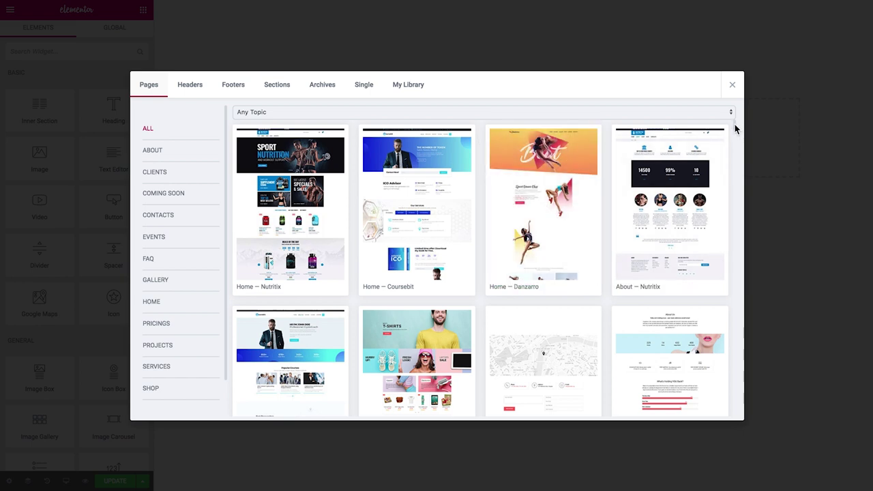
left_click_drag(735, 124, 735, 253)
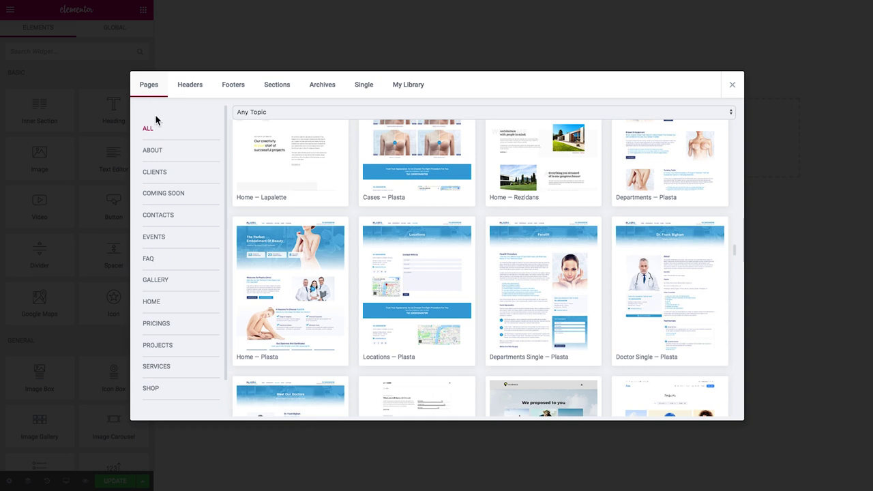
scroll(171, 161, "down", 1)
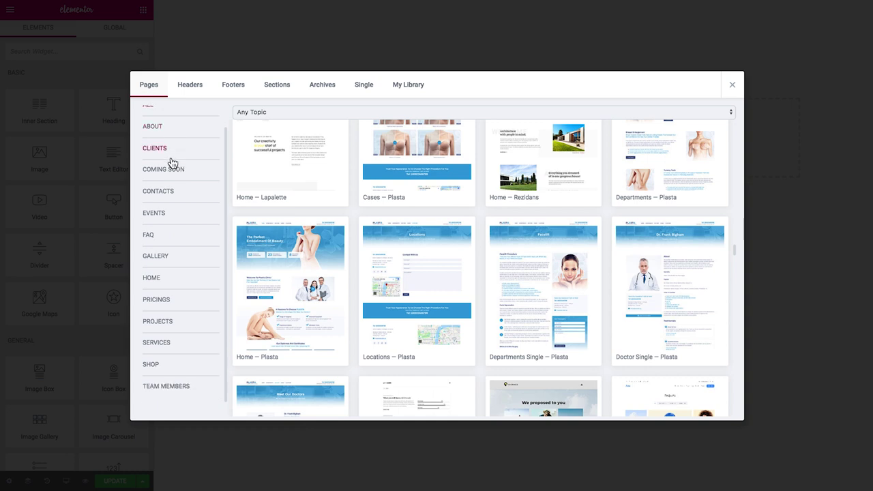
scroll(172, 163, "up", 1)
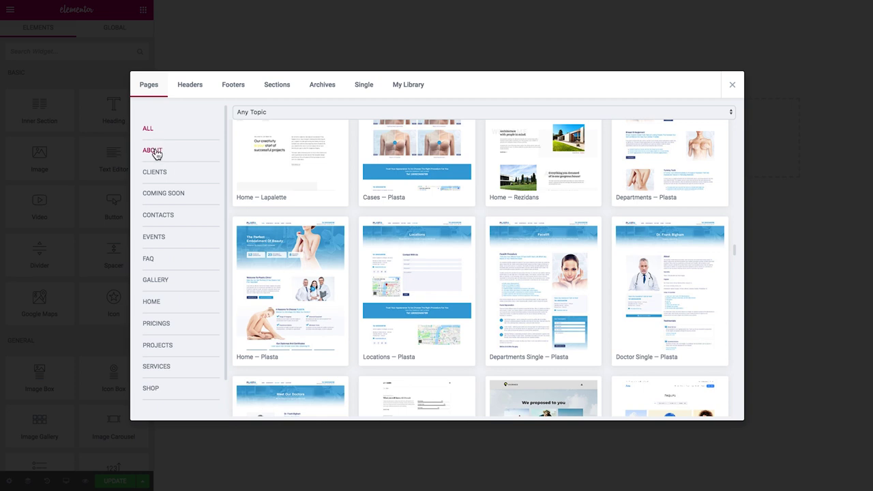
left_click(156, 155)
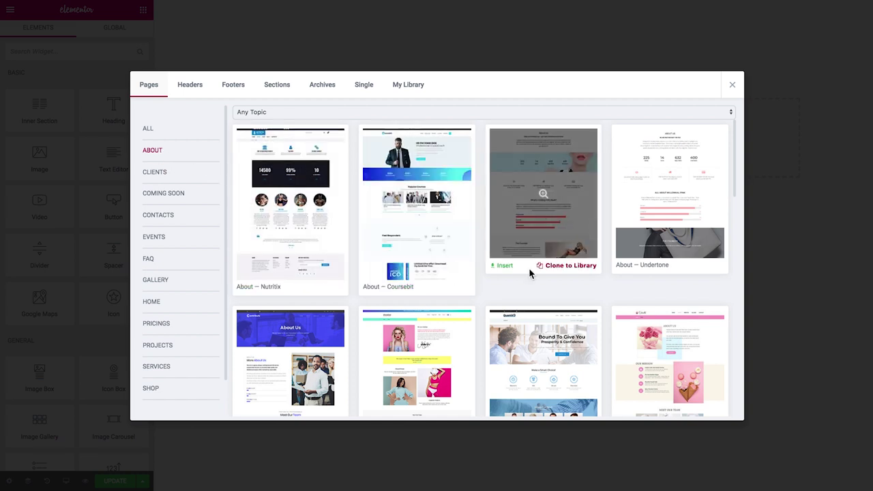
left_click(162, 224)
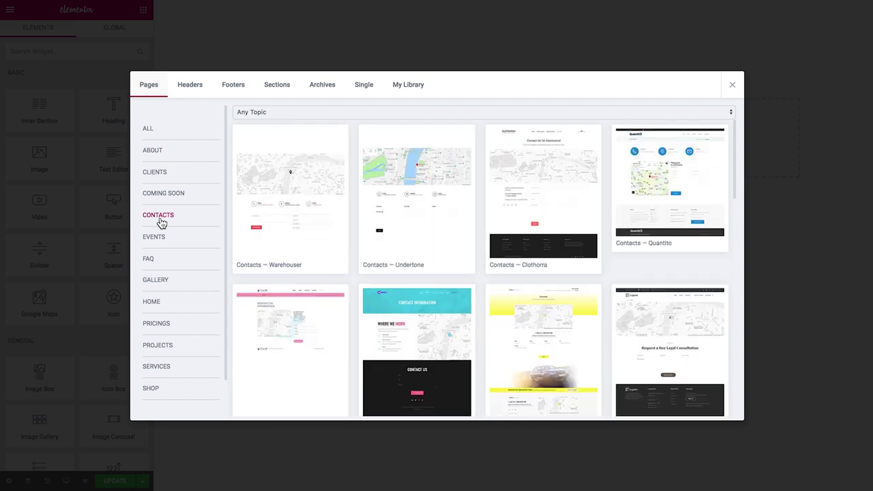
scroll(164, 227, "down", 1)
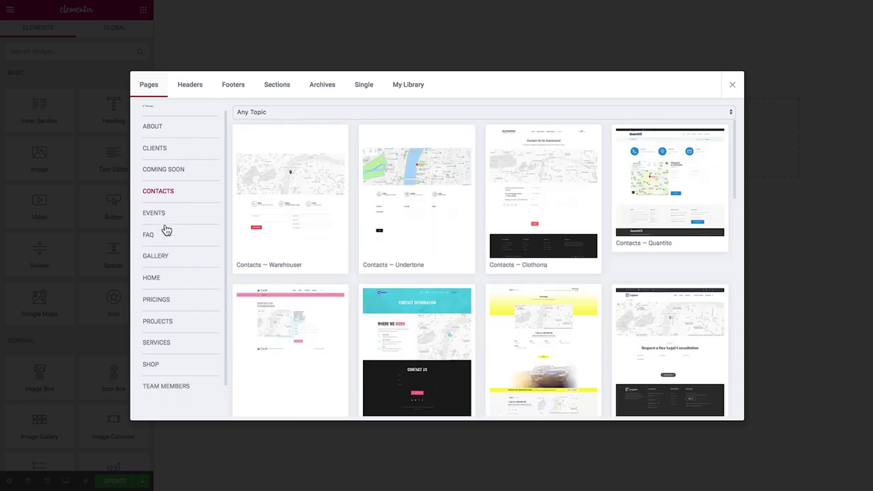
left_click(167, 324)
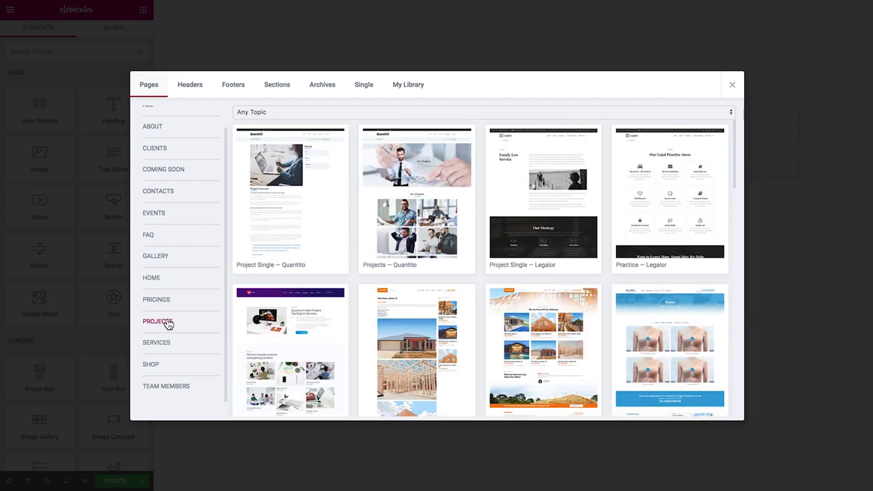
scroll(168, 324, "up", 1)
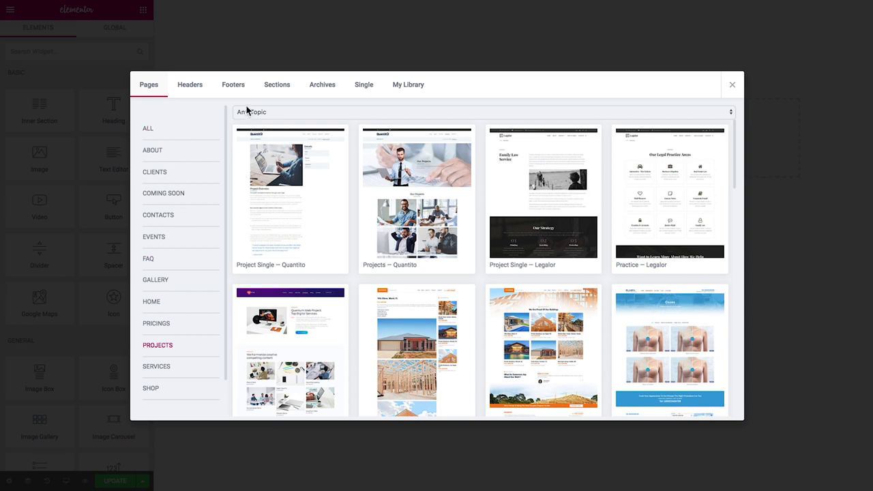
left_click(261, 113)
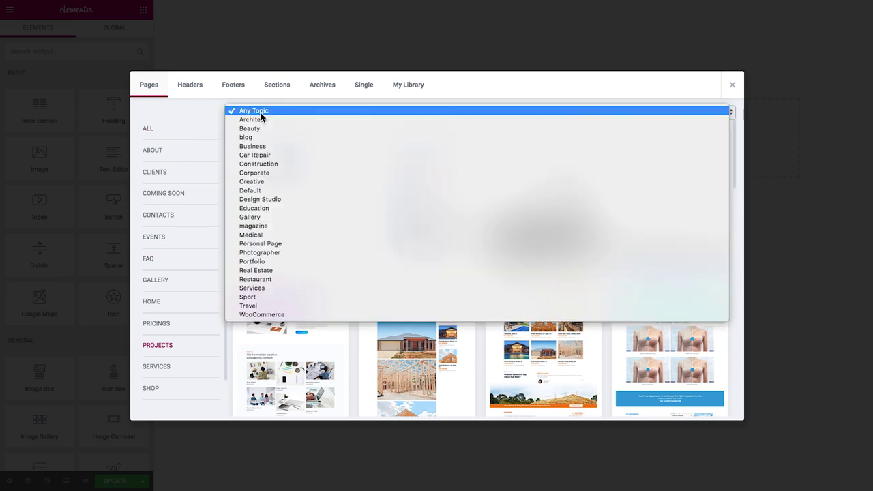
left_click(312, 145)
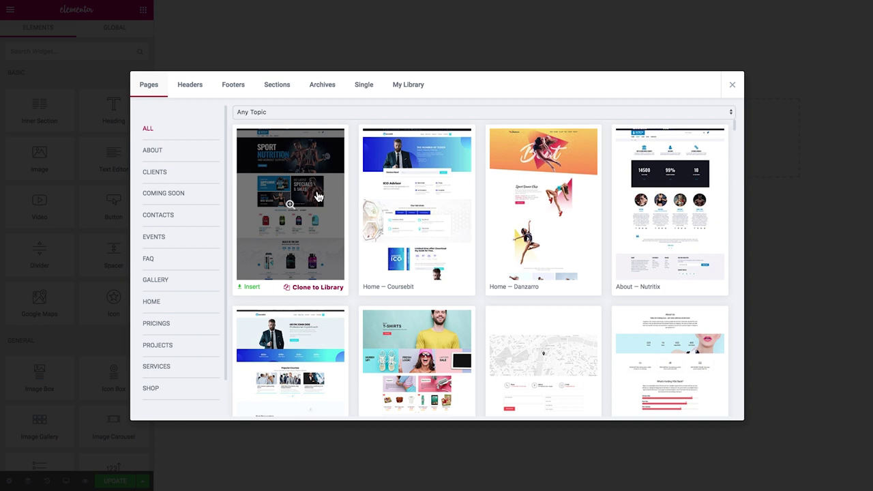
left_click(317, 197)
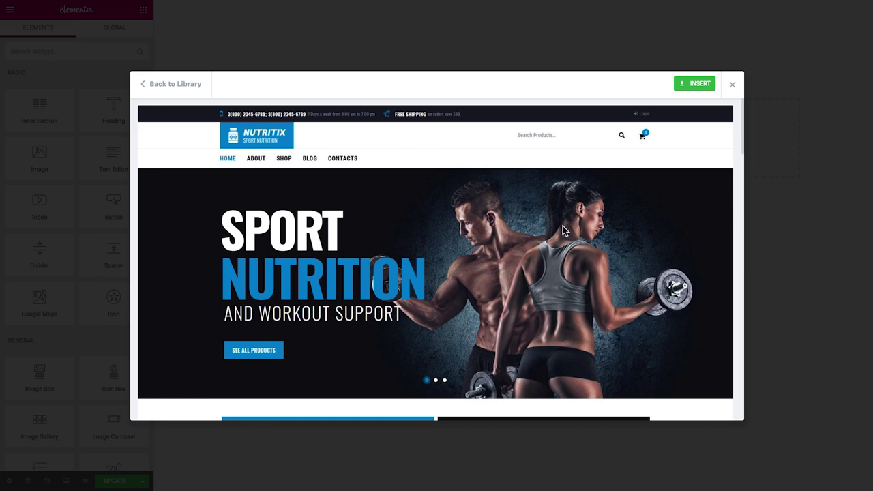
scroll(563, 228, "down", 15)
scroll(563, 229, "down", 8)
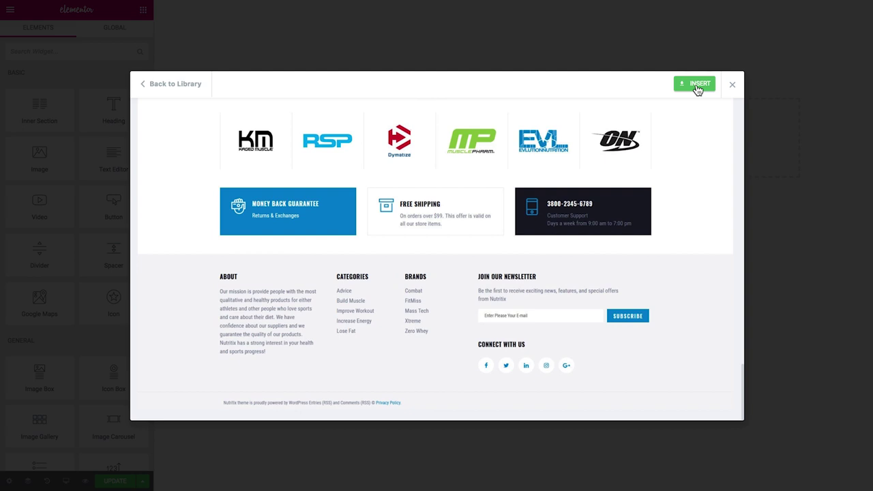
left_click(161, 91)
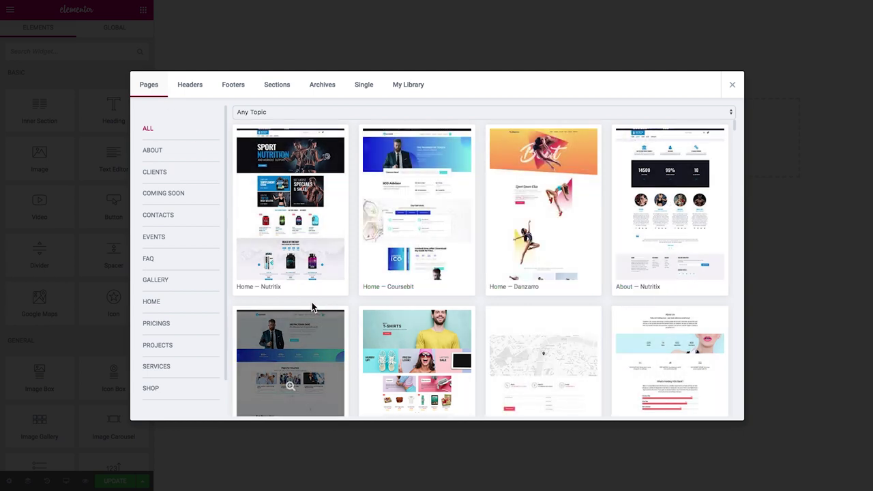
left_click(194, 89)
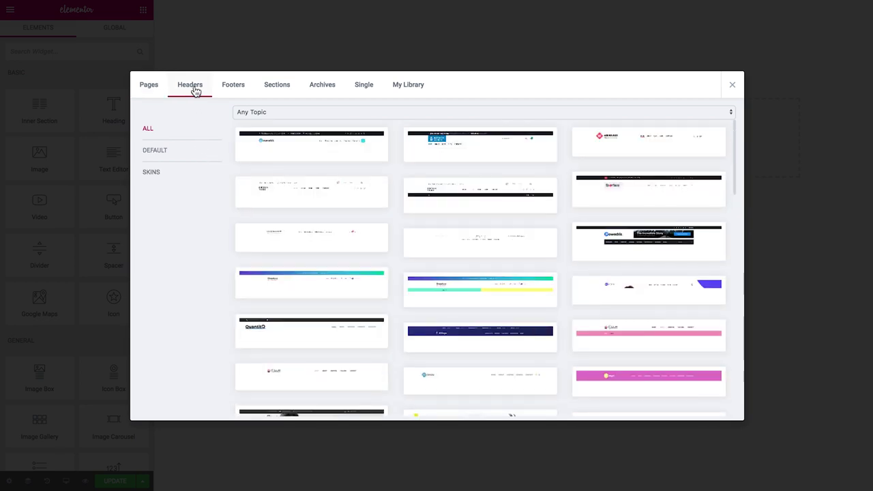
Check the header topic list, leave it on Any Topic, and scroll the header grid
left_click(268, 112)
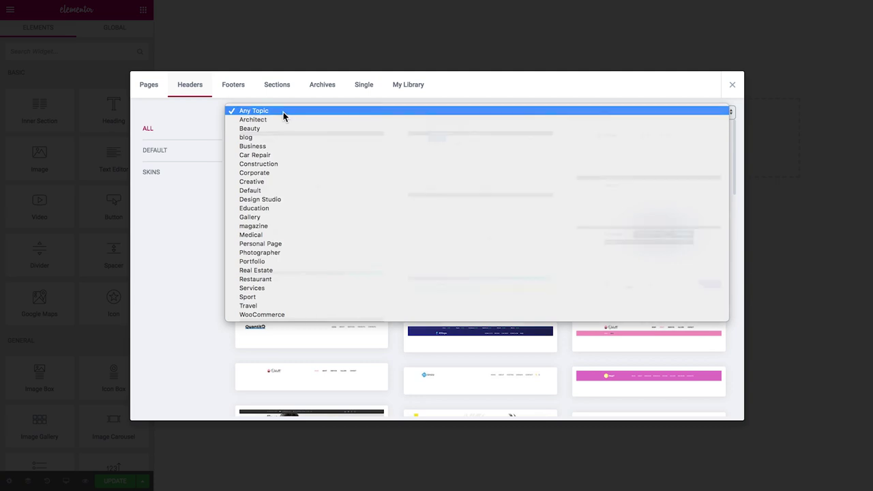
left_click(283, 112)
left_click_drag(734, 145, 741, 275)
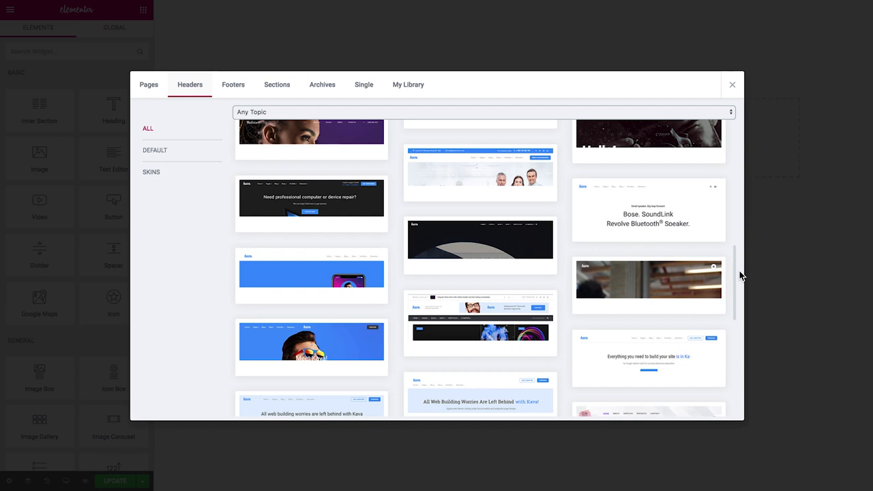
Preview the 'Everything you need to build your site' header, then go back and show Footers
mouse_move(624, 351)
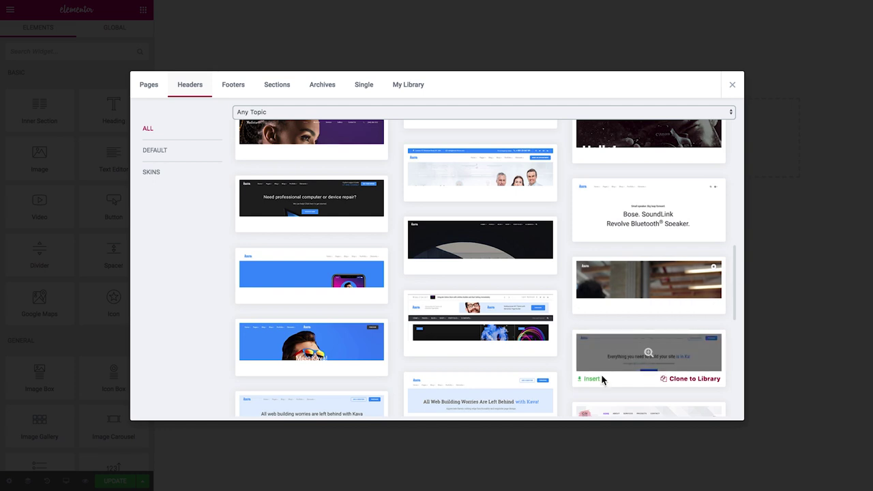
left_click(648, 354)
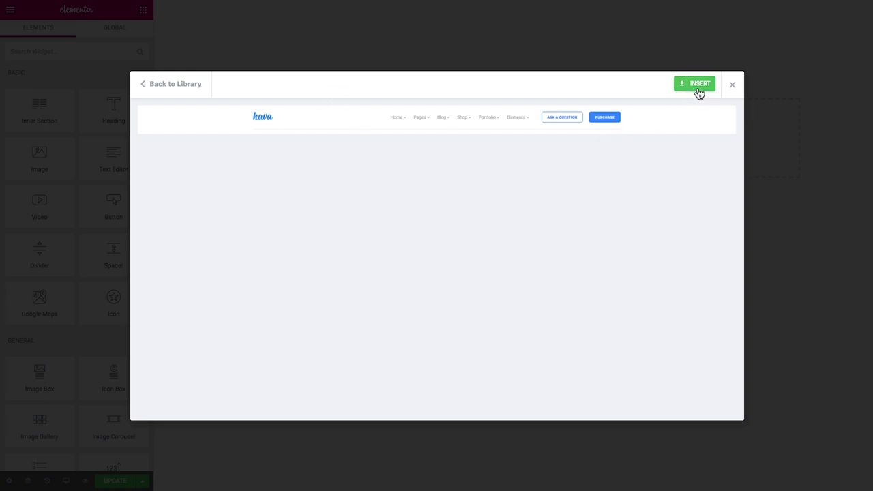
left_click(158, 86)
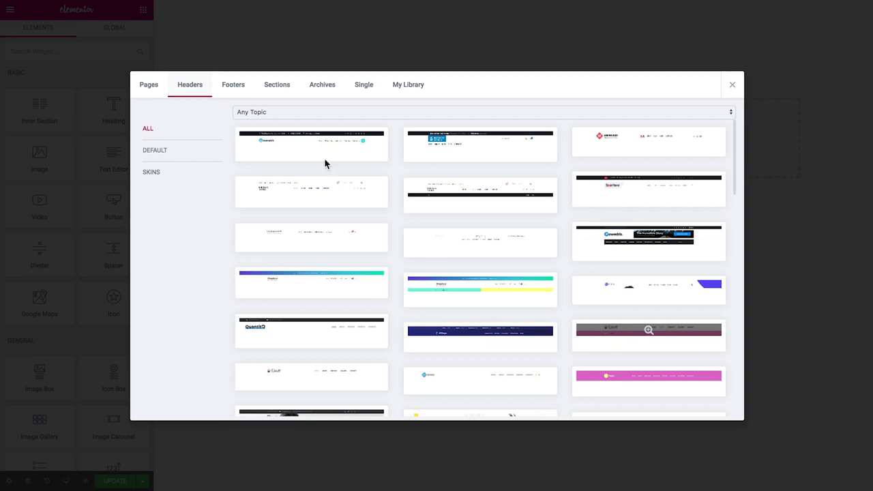
left_click(233, 96)
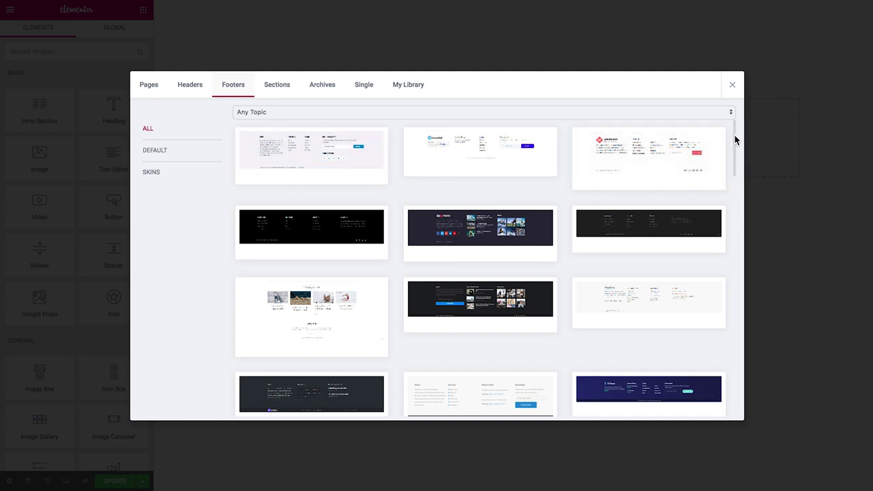
Scroll down through all the footer designs and back up, then switch to Sections
left_click_drag(734, 135, 730, 274)
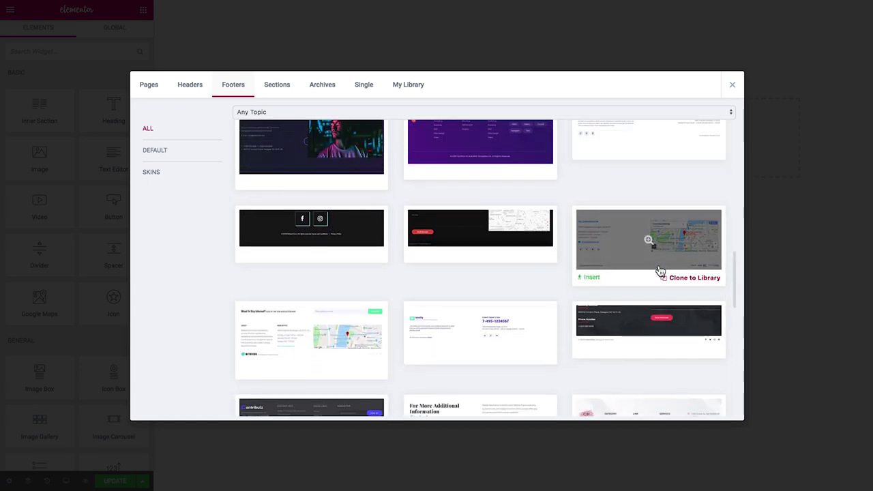
scroll(552, 284, "down", 1)
scroll(518, 295, "down", 1)
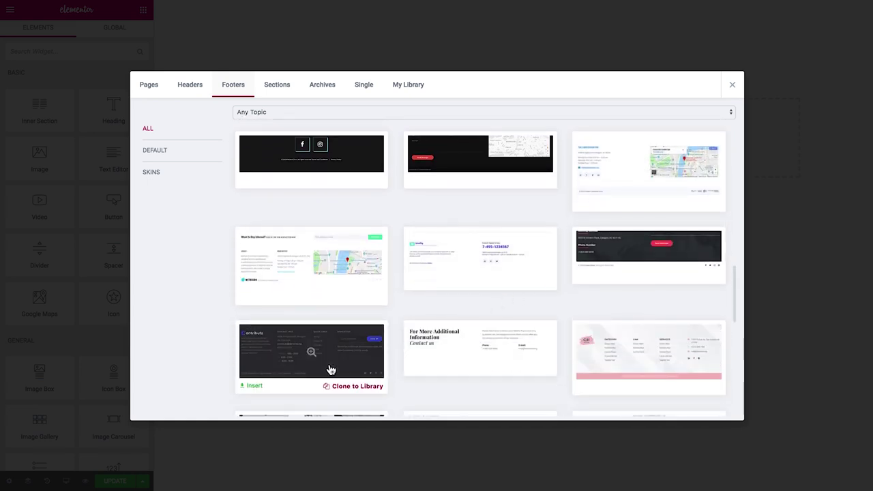
scroll(330, 366, "down", 3)
scroll(392, 352, "down", 2)
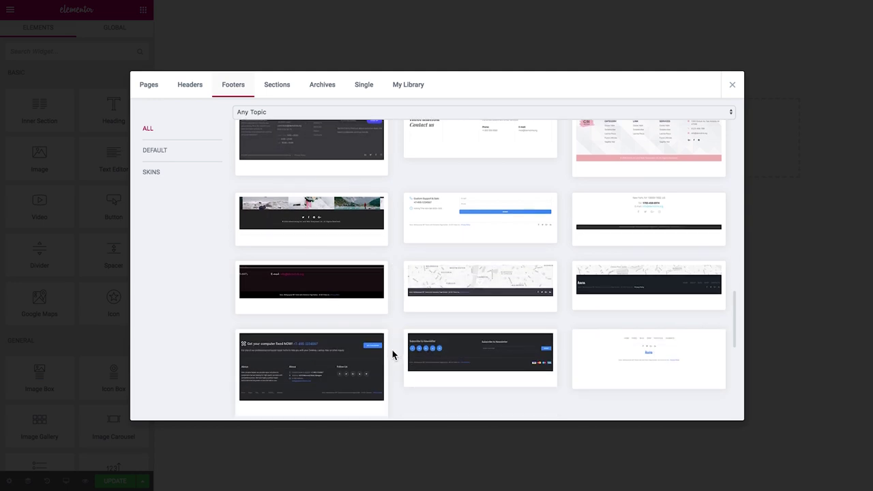
scroll(392, 352, "down", 3)
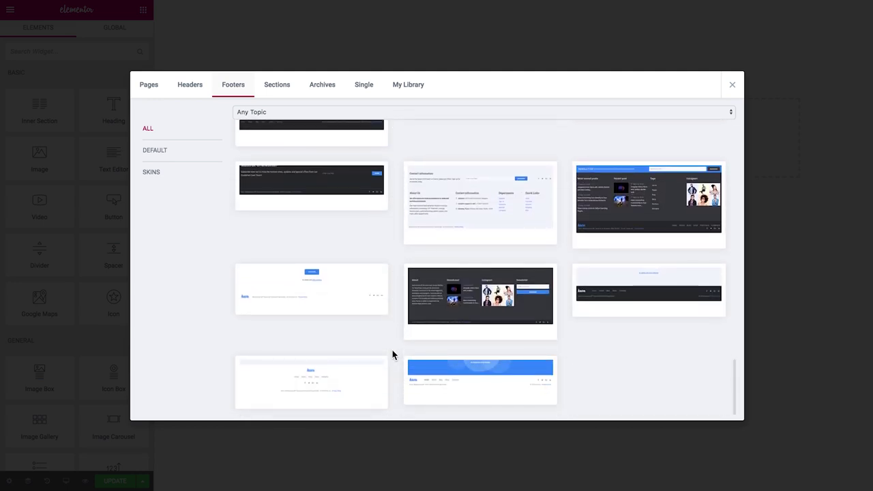
scroll(392, 353, "up", 15)
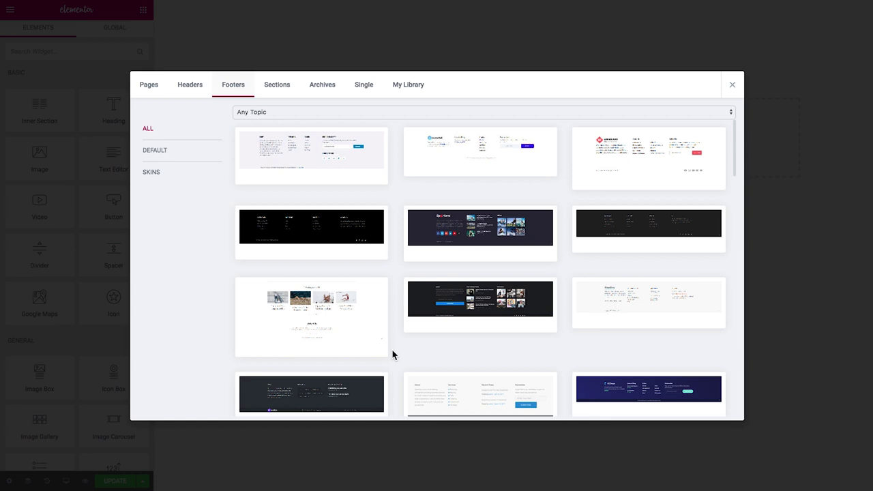
left_click(278, 87)
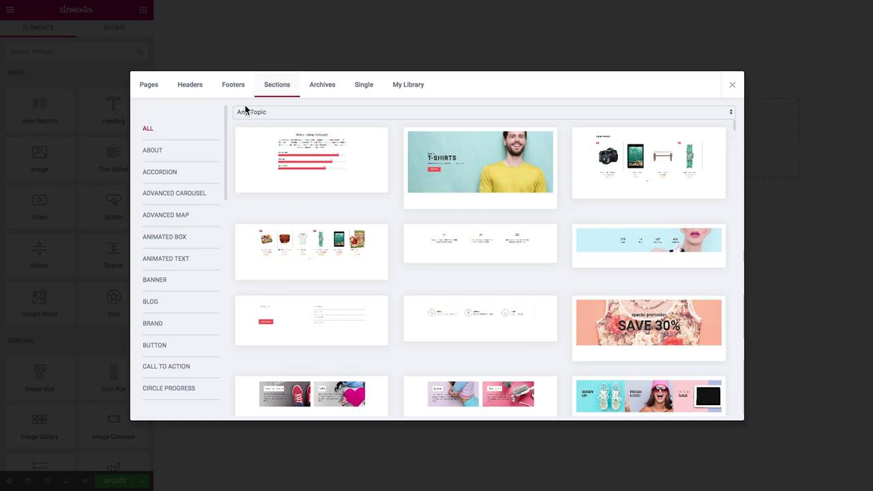
Scroll the section templates and confirm the topic filter stays on Any Topic
left_click_drag(734, 125, 736, 210)
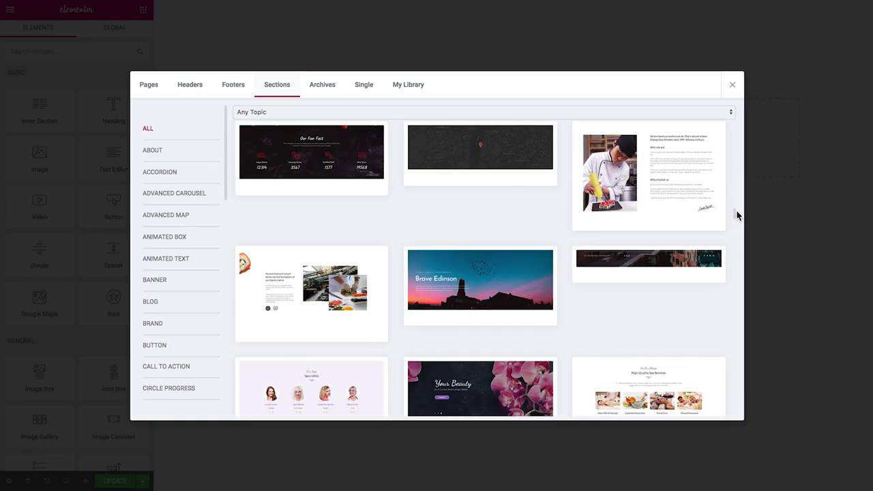
left_click(570, 113)
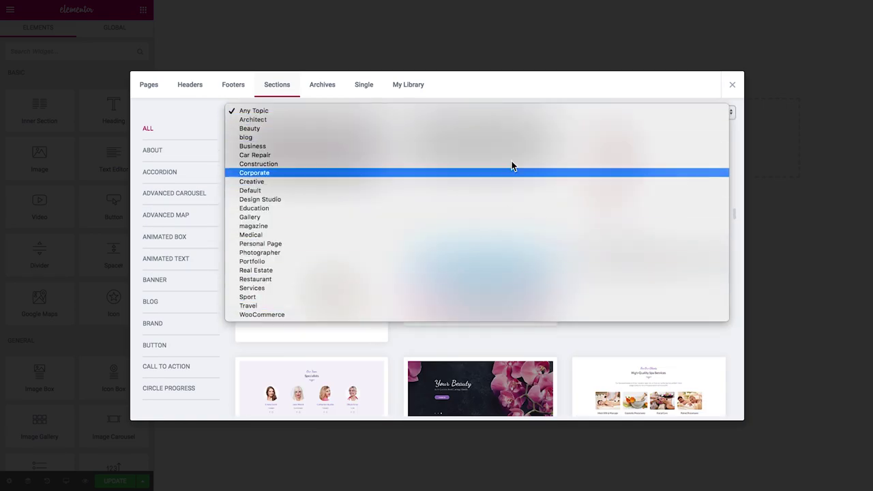
left_click(519, 113)
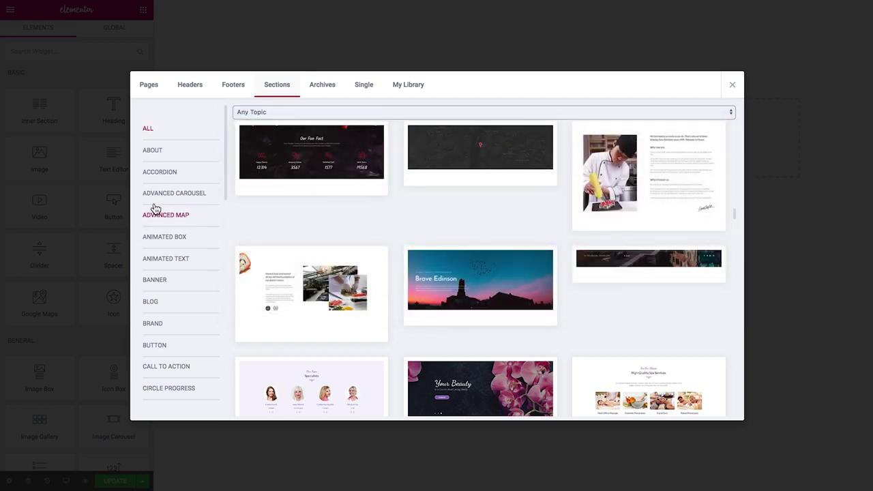
scroll(169, 173, "down", 5)
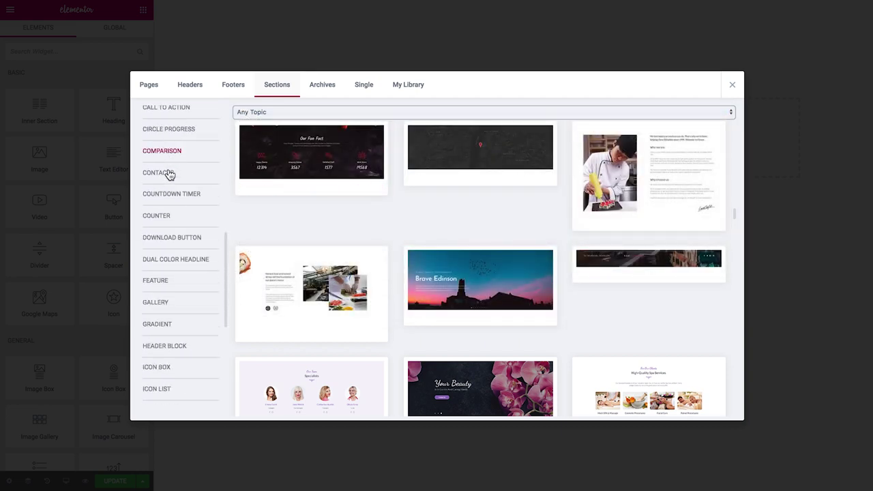
scroll(169, 173, "up", 5)
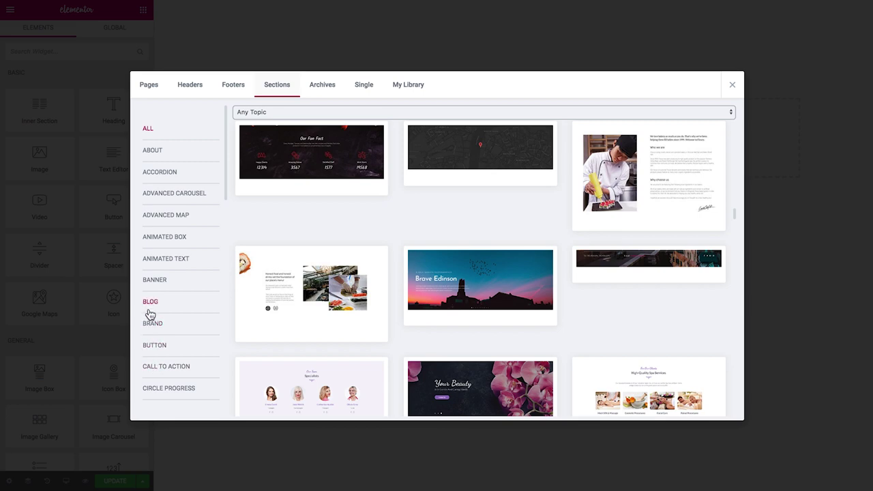
Filter sections to the GALLERY category, browse its thumbnails, then switch to My Library
scroll(153, 309, "down", 6)
left_click(169, 139)
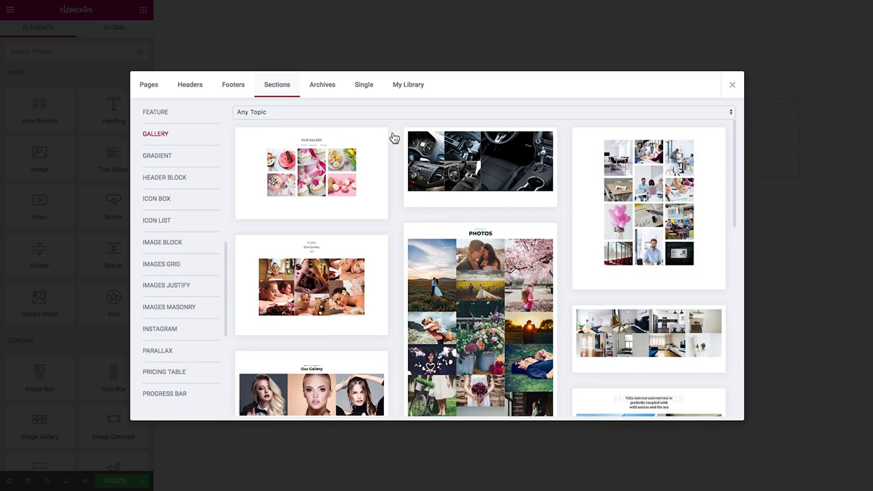
scroll(735, 161, "down", 1)
left_click_drag(735, 164, 726, 130)
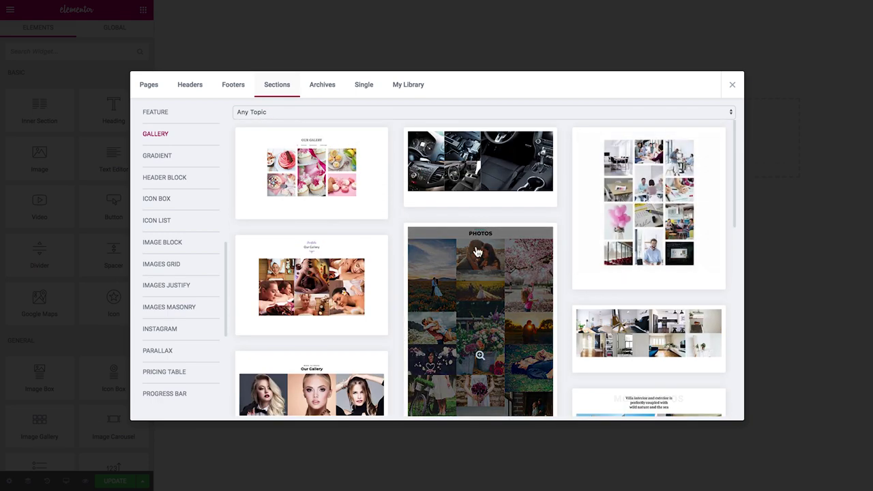
mouse_move(448, 195)
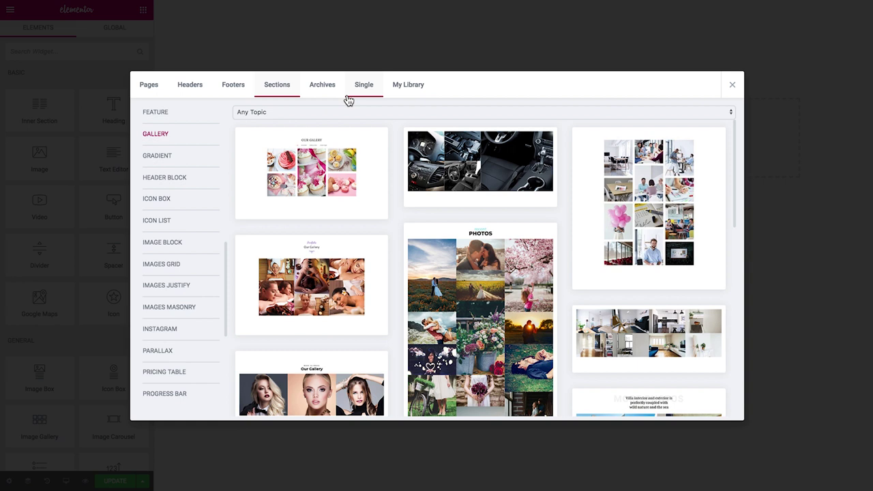
left_click(413, 92)
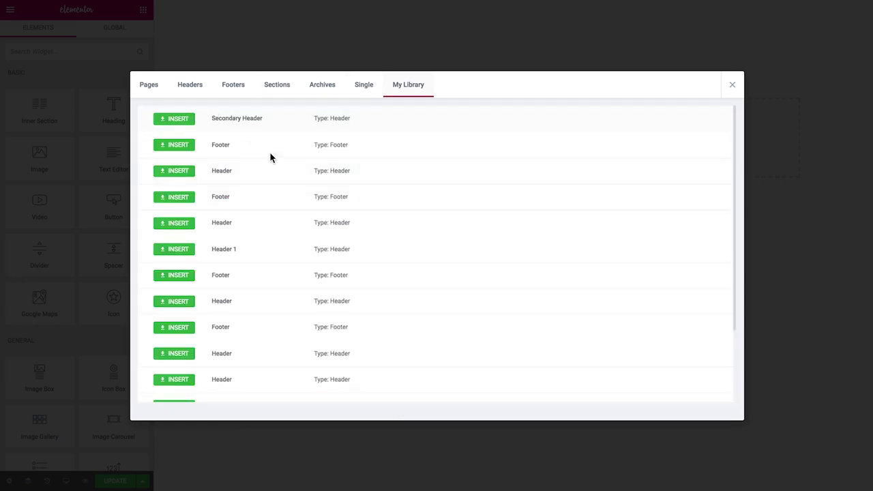
Scroll down and back up through the saved Secondary Header, Header and Footer templates
scroll(272, 159, "down", 3)
scroll(276, 159, "up", 3)
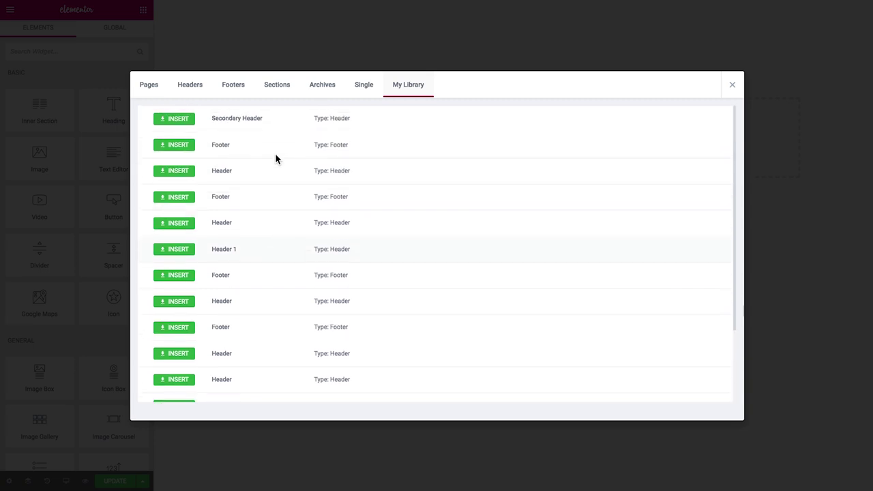